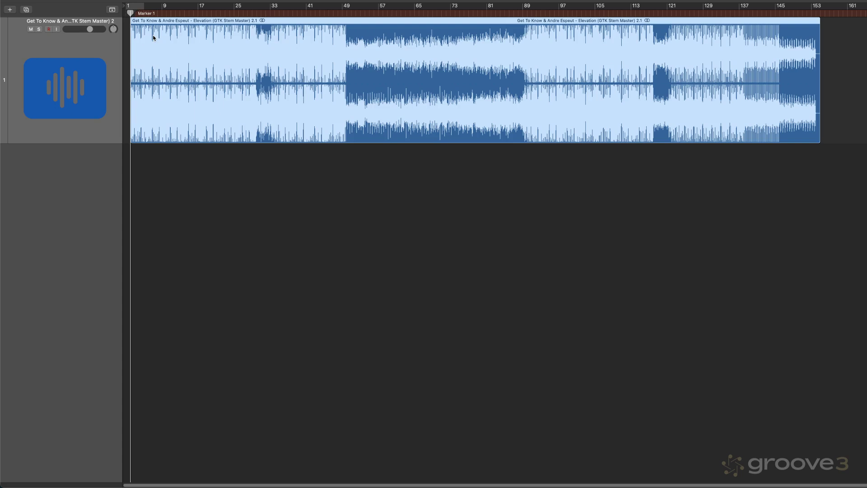
# Play the Elevation song from Marker 1, then jump further into it
pyautogui.click(143, 13)
pyautogui.press('space')
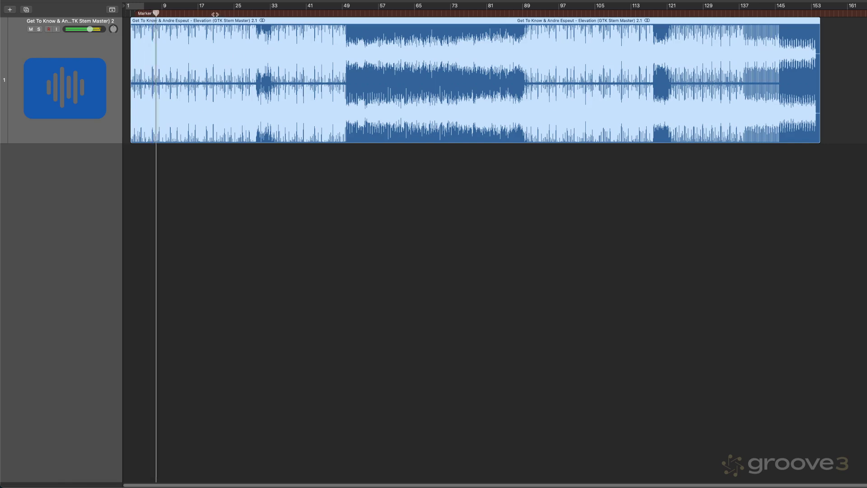
pyautogui.click(208, 13)
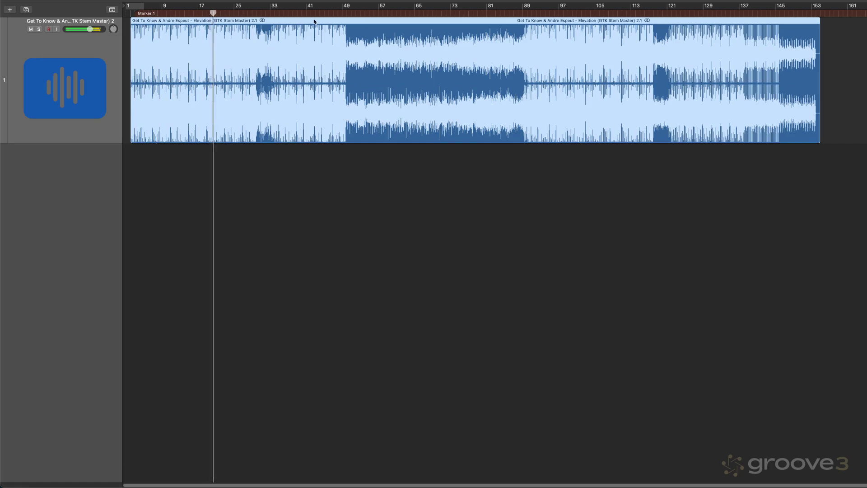
# Open Stem Splitter for the Elevation region from the Functions menu
pyautogui.rightClick(165, 45)
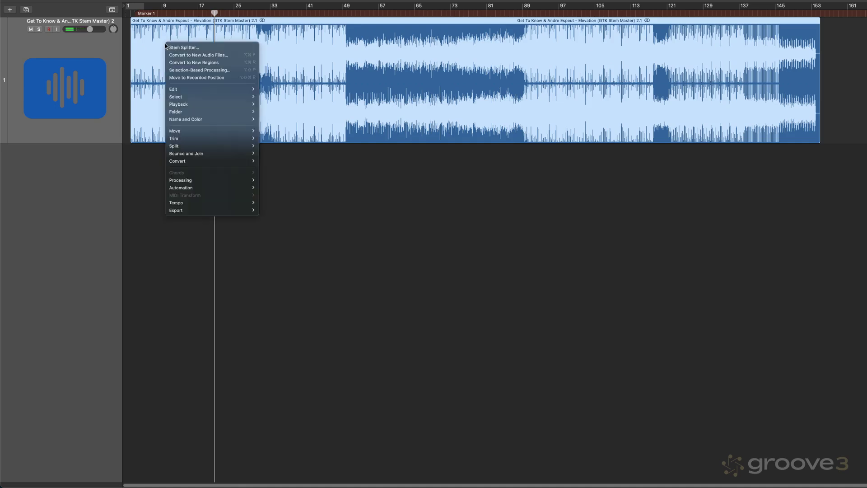
pyautogui.moveTo(177, 181)
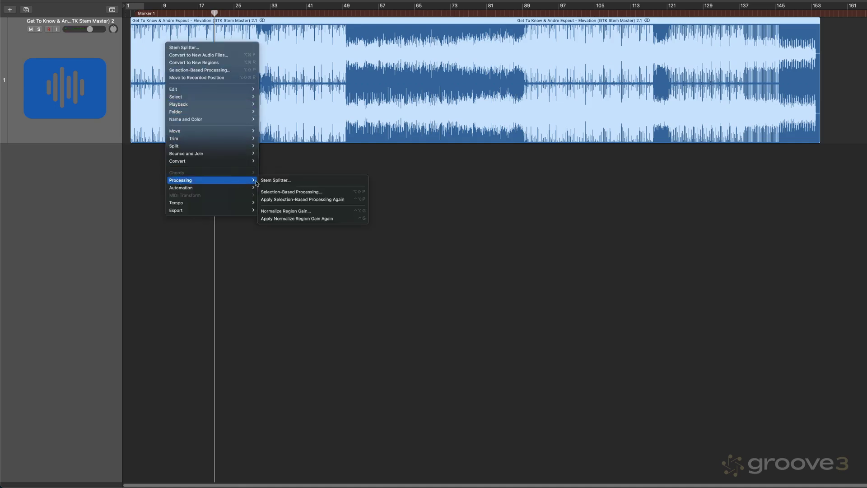
pyautogui.press('Escape')
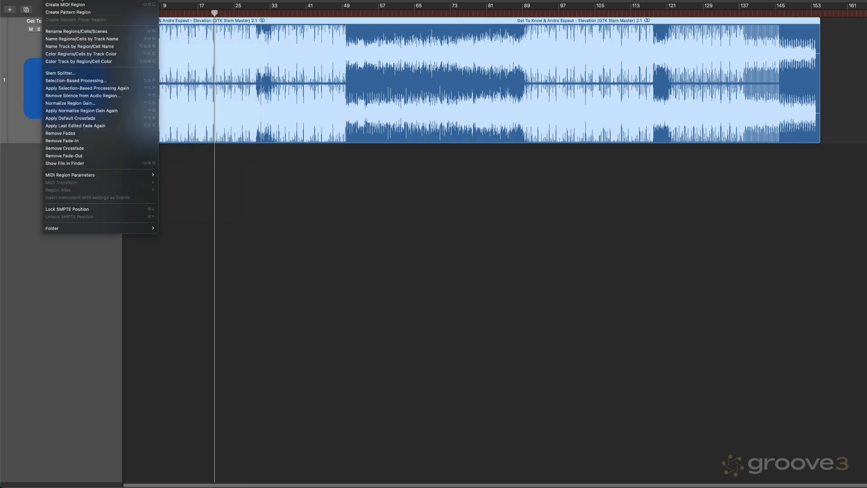
pyautogui.click(74, 73)
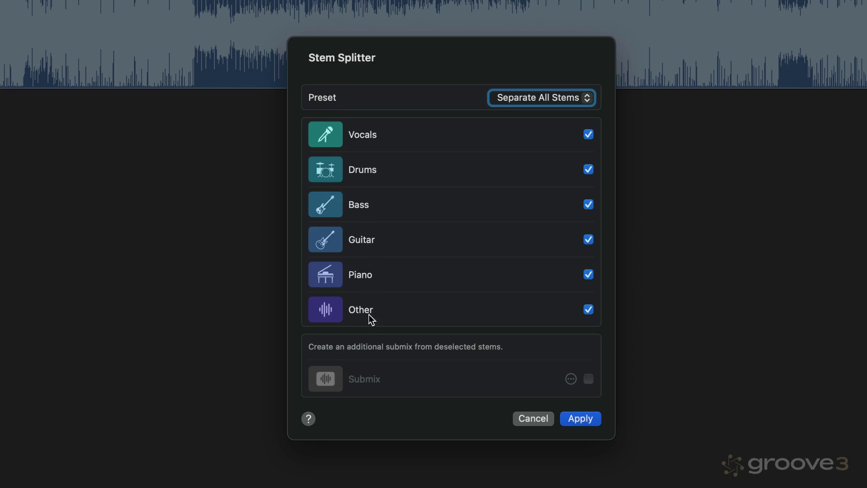
# Try several stem-split presets, ending on Separate All Stems
pyautogui.click(570, 99)
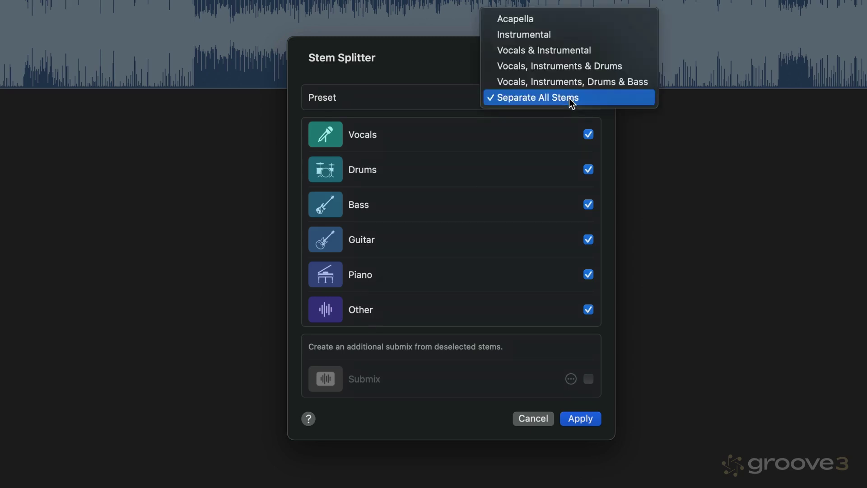
pyautogui.click(537, 84)
pyautogui.click(541, 103)
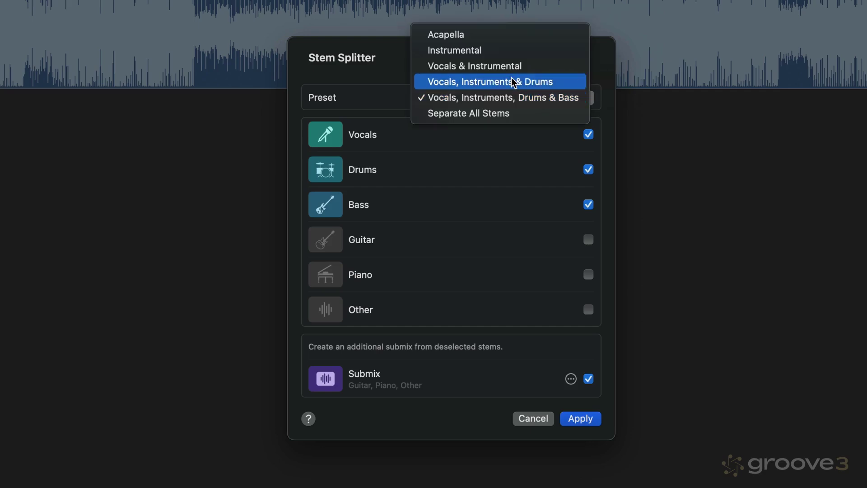
pyautogui.click(494, 81)
pyautogui.click(517, 103)
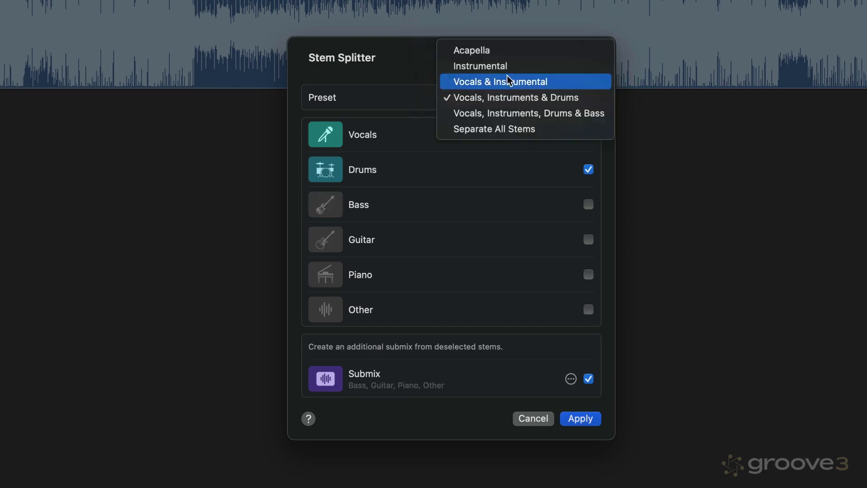
pyautogui.click(508, 82)
pyautogui.click(519, 101)
pyautogui.click(533, 145)
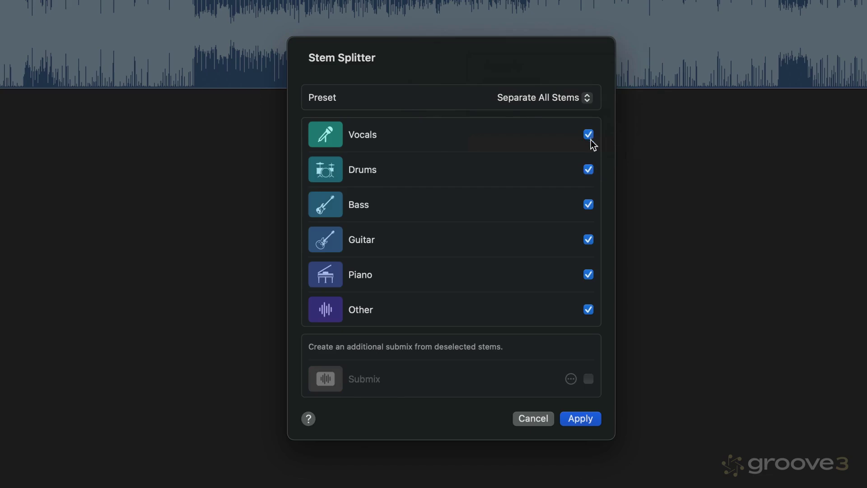
# Keep only Vocals by unchecking Drums, Bass, Guitar, Piano and Other, and enable Submix
pyautogui.click(588, 170)
pyautogui.click(588, 205)
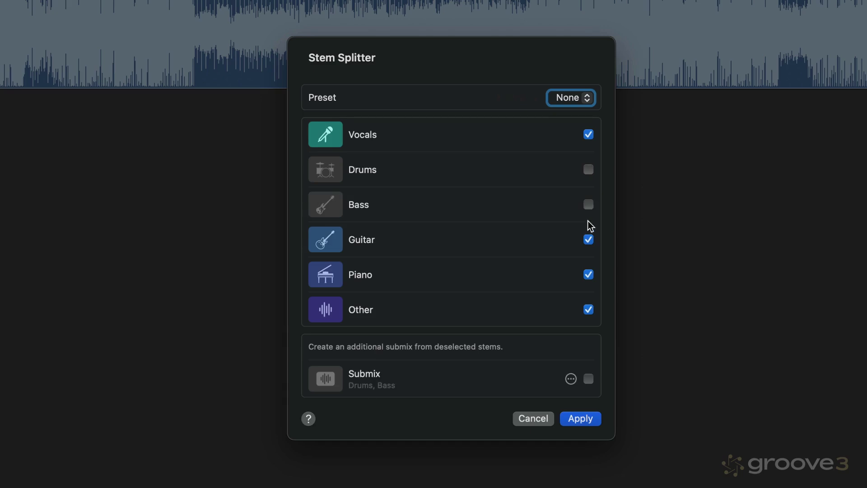
pyautogui.click(588, 240)
pyautogui.click(588, 274)
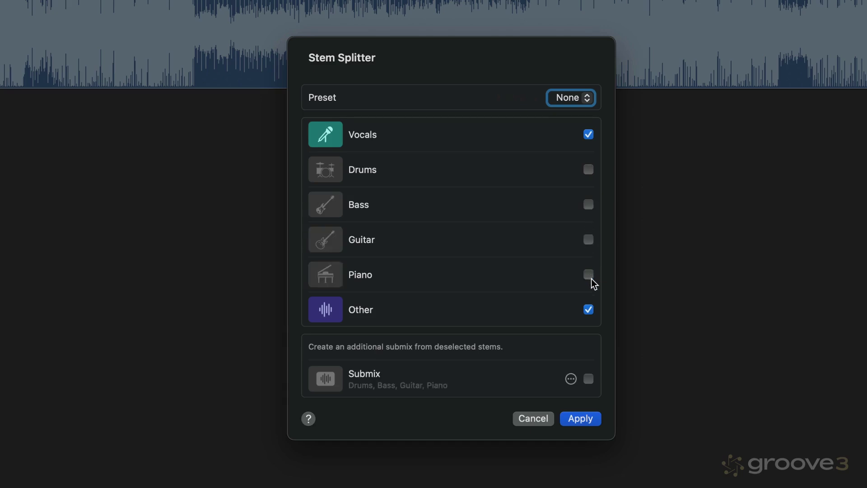
pyautogui.click(588, 308)
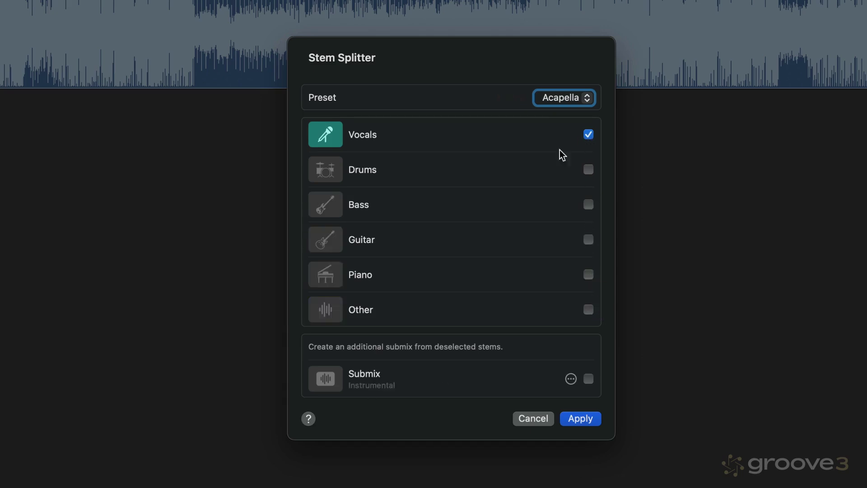
pyautogui.click(588, 379)
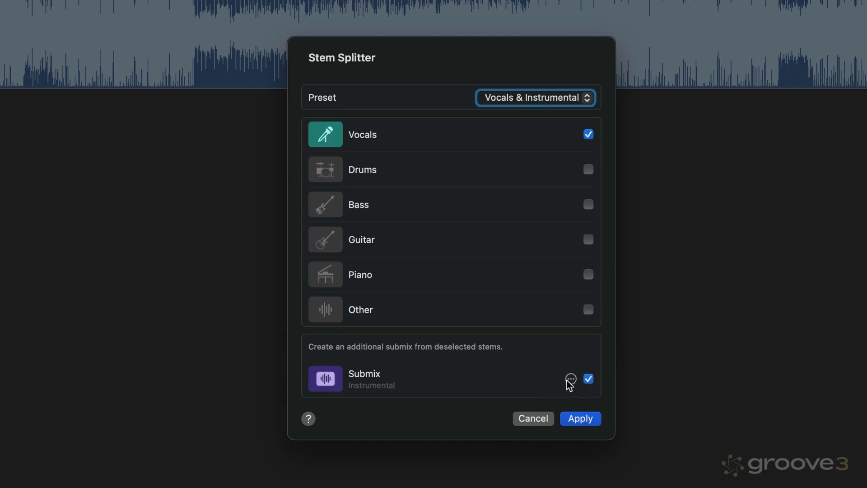
# Limit the submix to Drums and Bass by removing Guitar and Piano, then apply the split
pyautogui.click(571, 379)
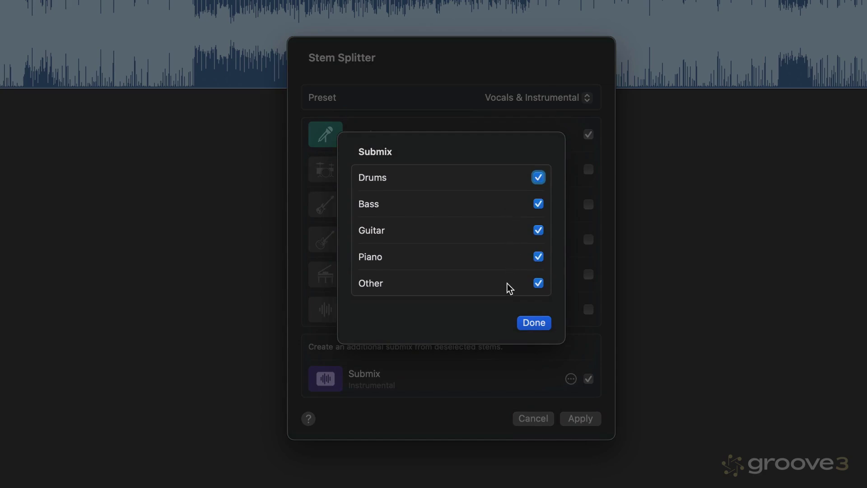
pyautogui.click(527, 321)
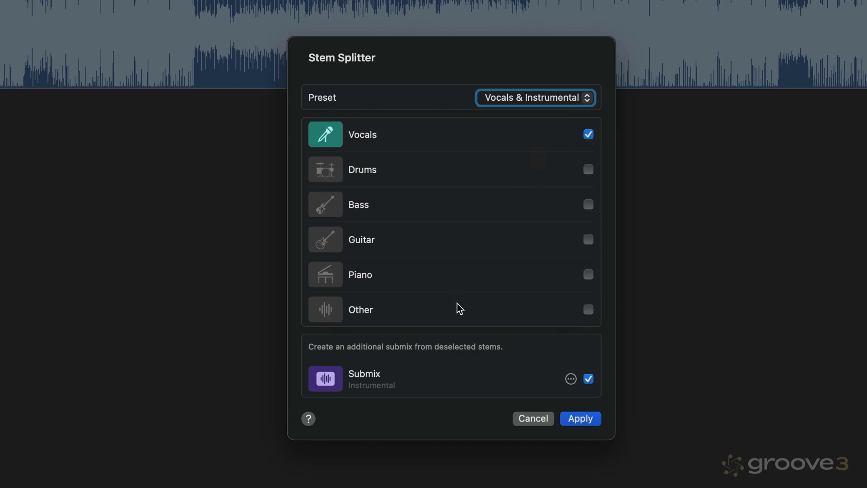
pyautogui.click(571, 379)
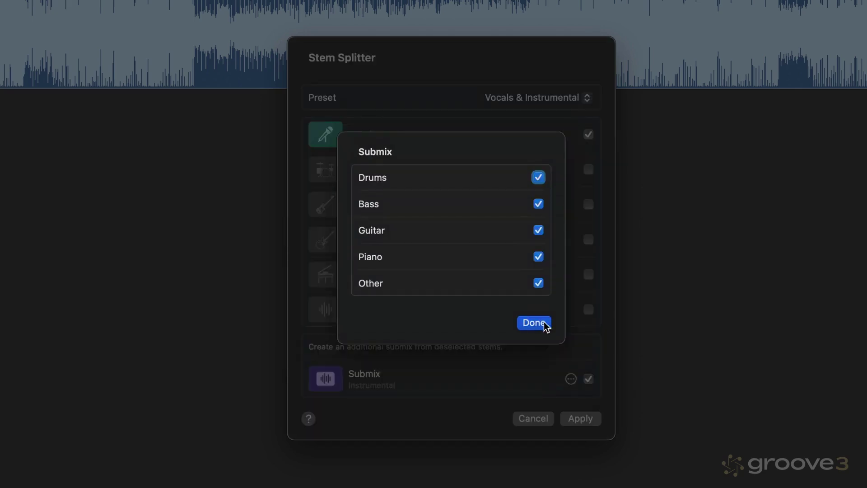
pyautogui.click(541, 231)
pyautogui.click(538, 256)
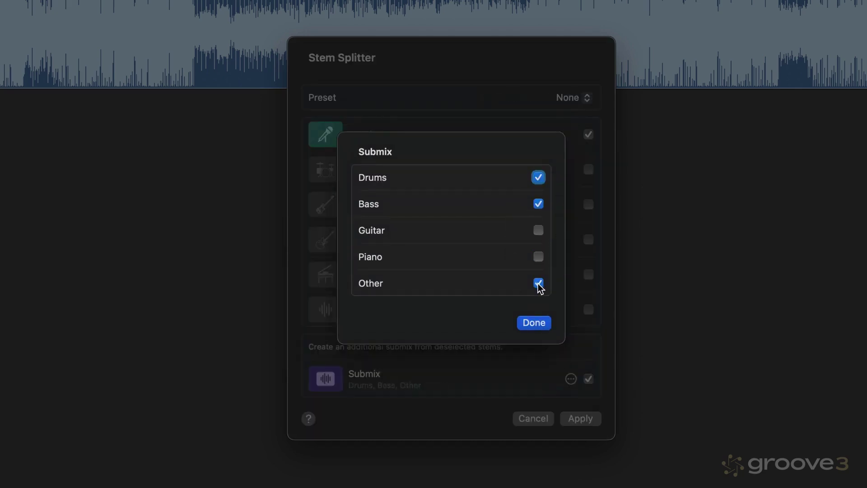
pyautogui.click(536, 321)
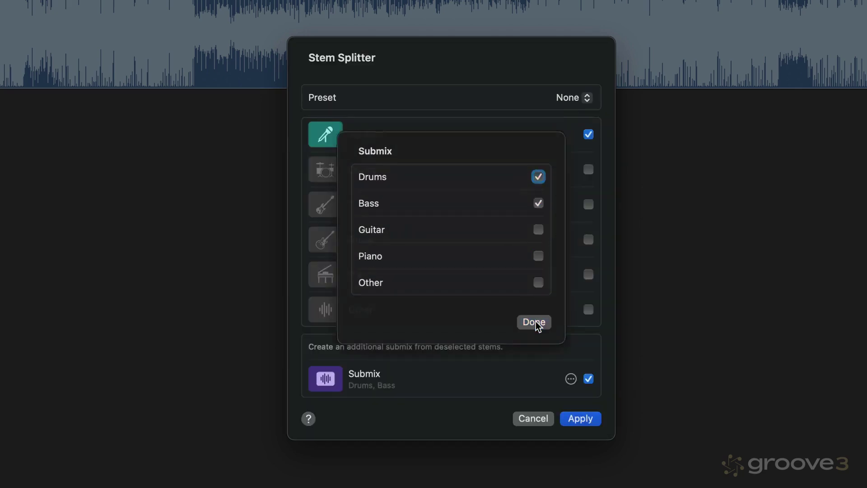
pyautogui.click(580, 419)
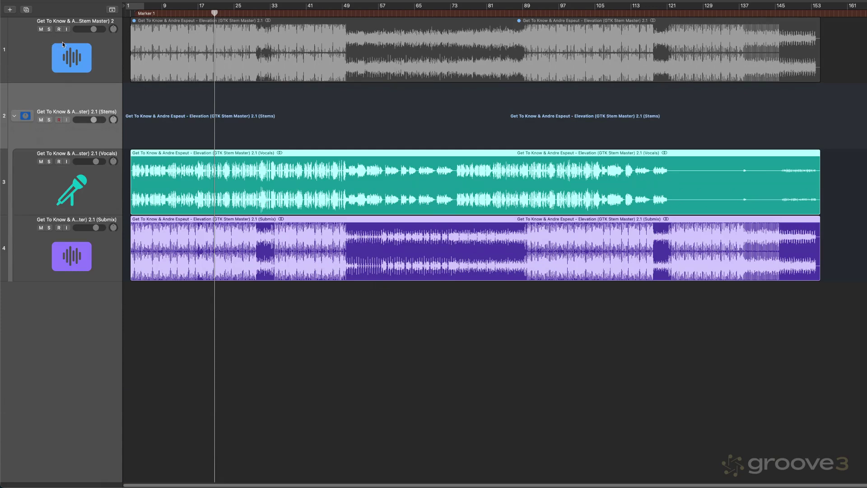
# Solo the Vocals stem and play back the isolated vocals
pyautogui.click(14, 117)
pyautogui.click(14, 116)
pyautogui.click(49, 161)
pyautogui.press('space')
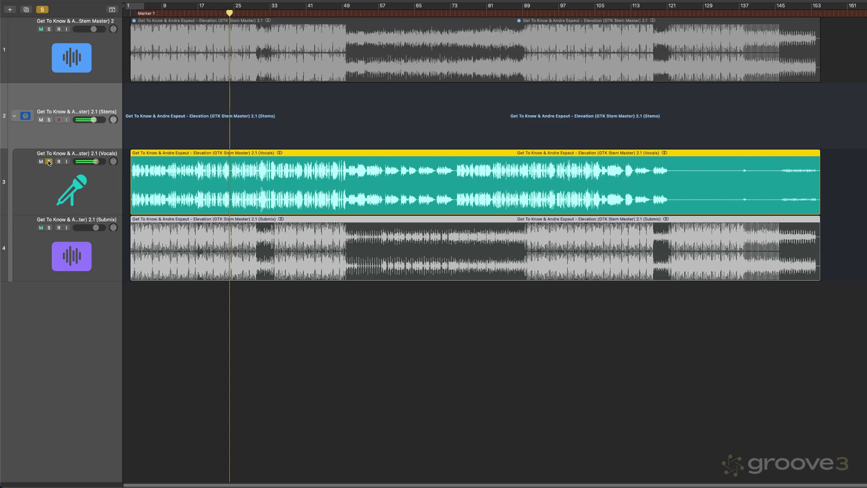
# Solo the Submix stem instead, resume playback, and widen the track headers
pyautogui.click(49, 228)
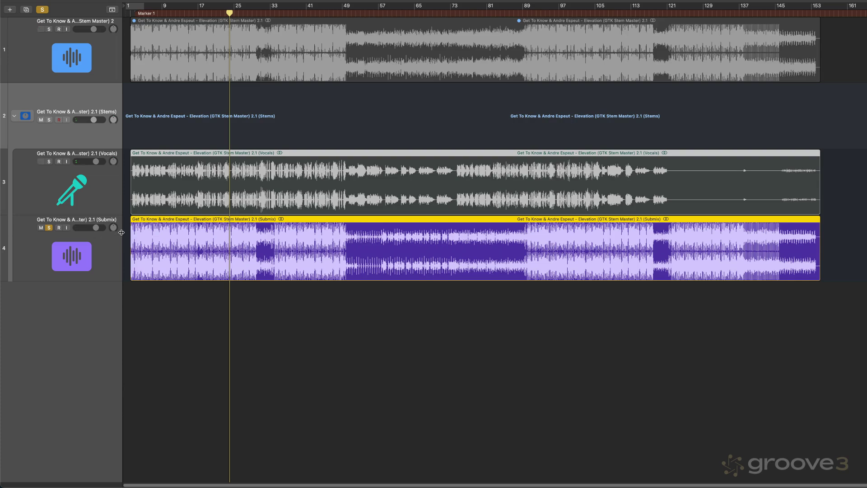
pyautogui.press('space')
pyautogui.moveTo(121, 233); pyautogui.dragTo(193, 233)
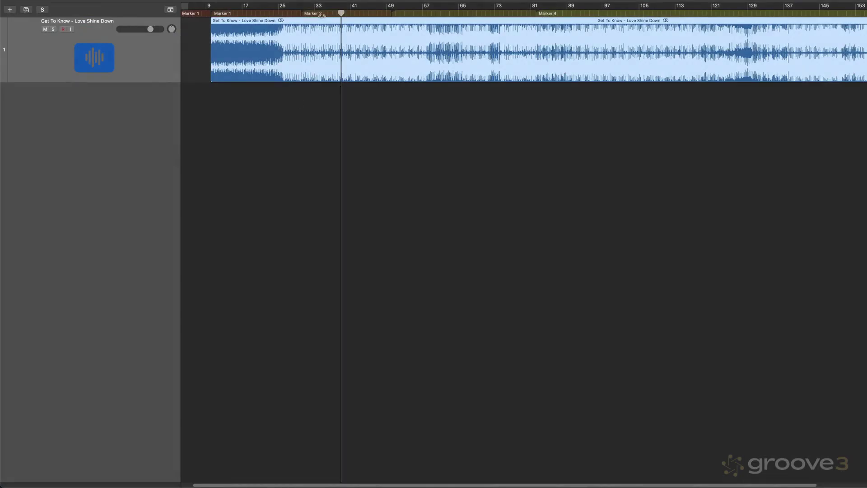
# Play Love Shine Down from Marker 2, then jump ahead to around bar 37
pyautogui.click(314, 14)
pyautogui.press('space')
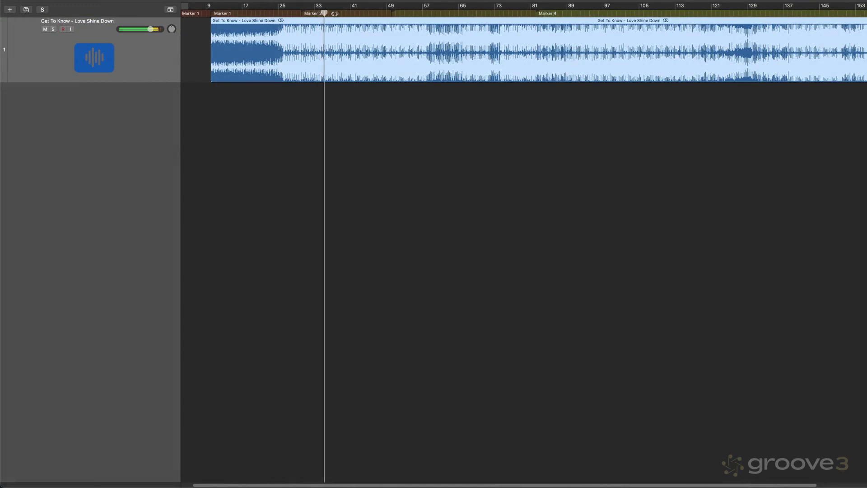
pyautogui.click(334, 13)
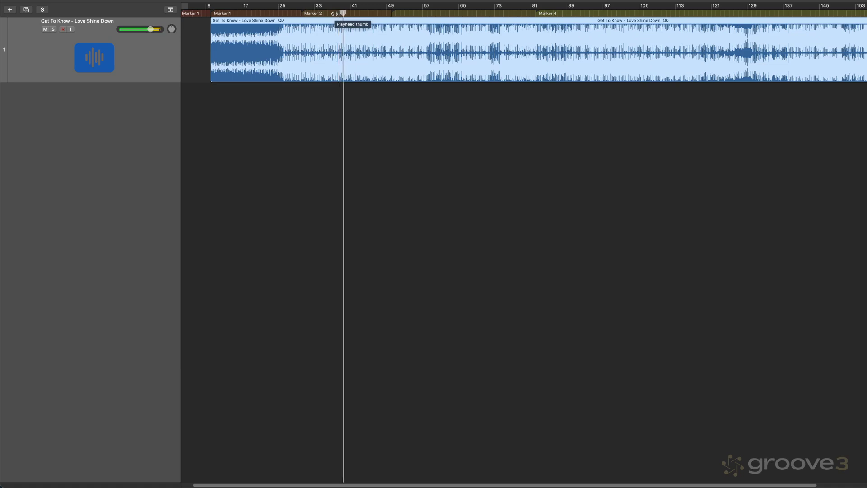
# Open Stem Splitter on the region, keeping only Guitar by unchecking Vocals, Drums, Bass, Piano and Other
pyautogui.rightClick(325, 57)
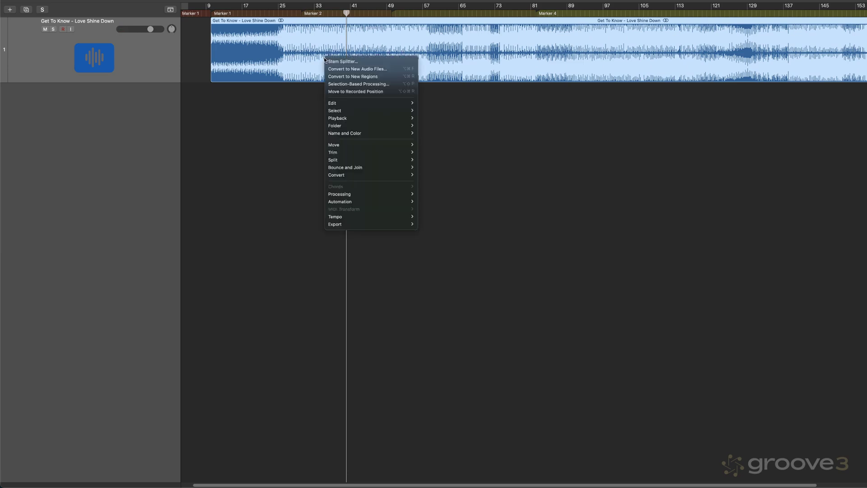
pyautogui.moveTo(357, 194)
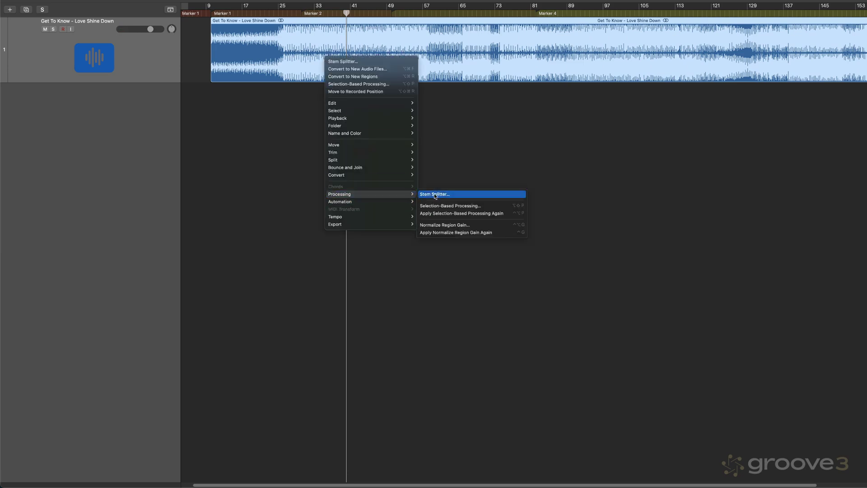
pyautogui.click(434, 194)
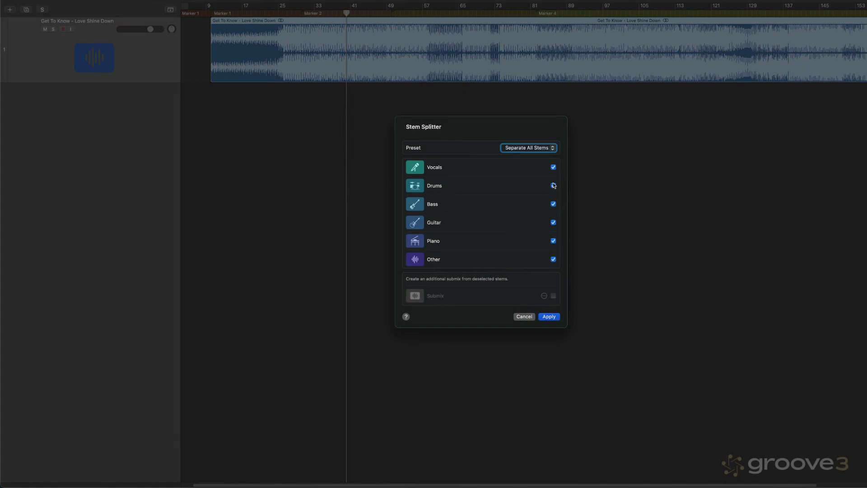
pyautogui.click(553, 167)
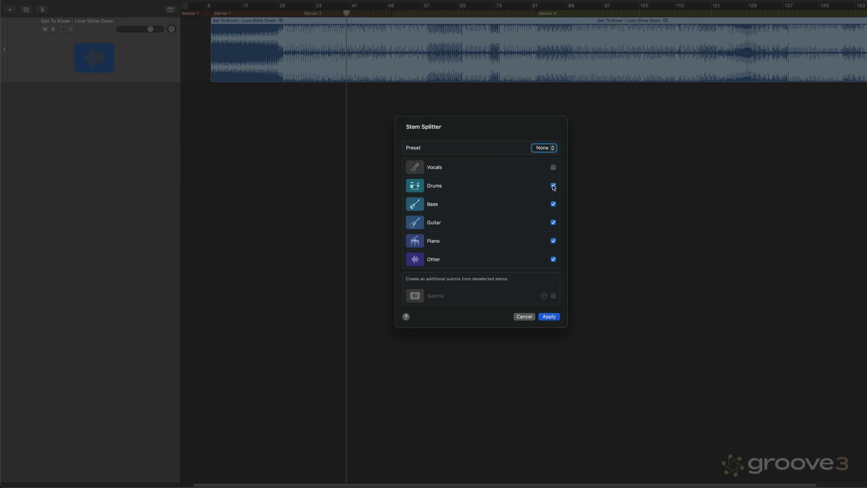
pyautogui.click(553, 185)
pyautogui.click(553, 204)
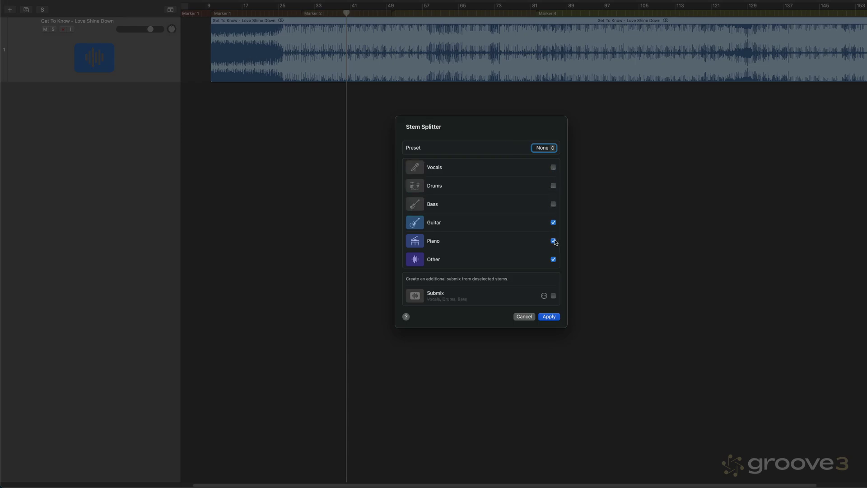
pyautogui.click(553, 240)
pyautogui.click(553, 259)
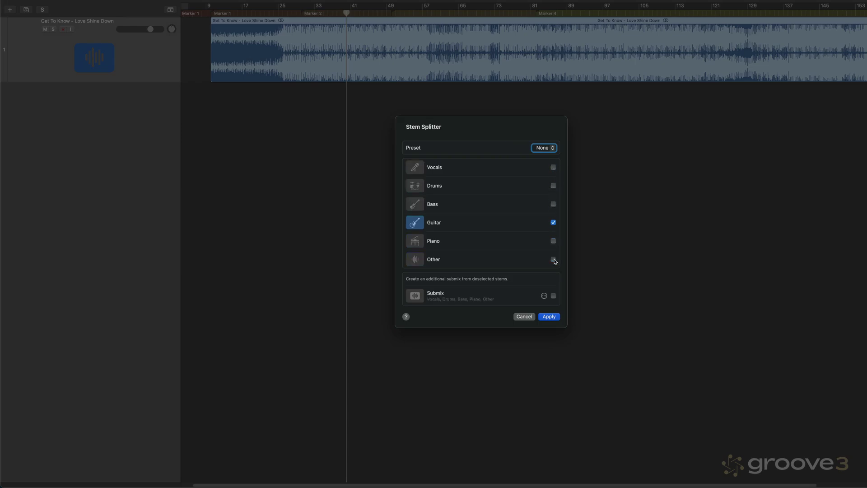
# Enable a Submix of the remaining stems, confirm its contents, and apply the split
pyautogui.click(554, 296)
pyautogui.click(544, 296)
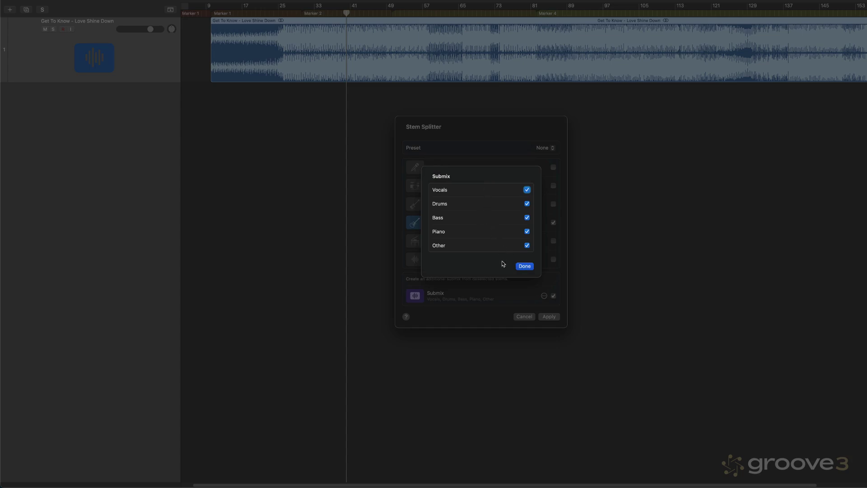
pyautogui.click(524, 267)
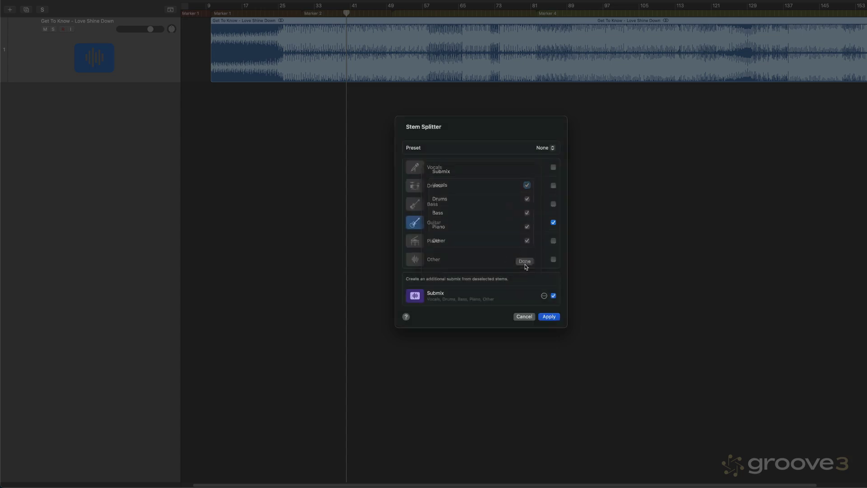
pyautogui.click(550, 317)
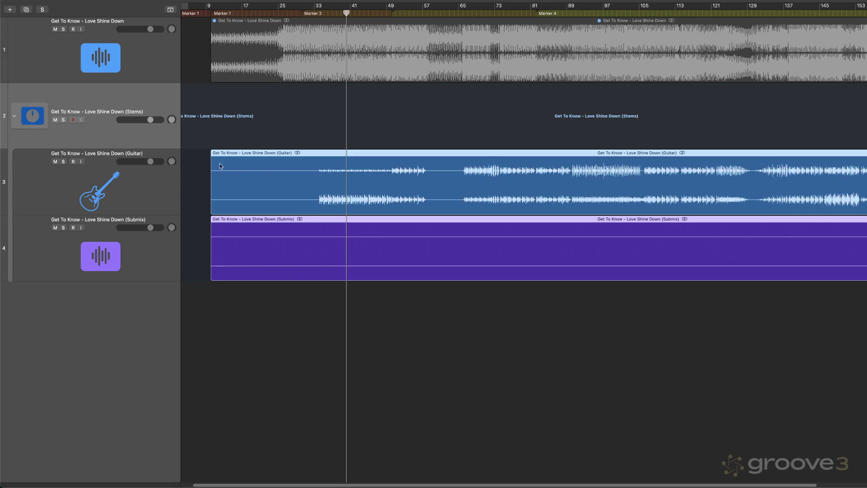
# Solo Guitar and hear it near bars 70 and 93, then switch the solo to Submix
pyautogui.click(63, 162)
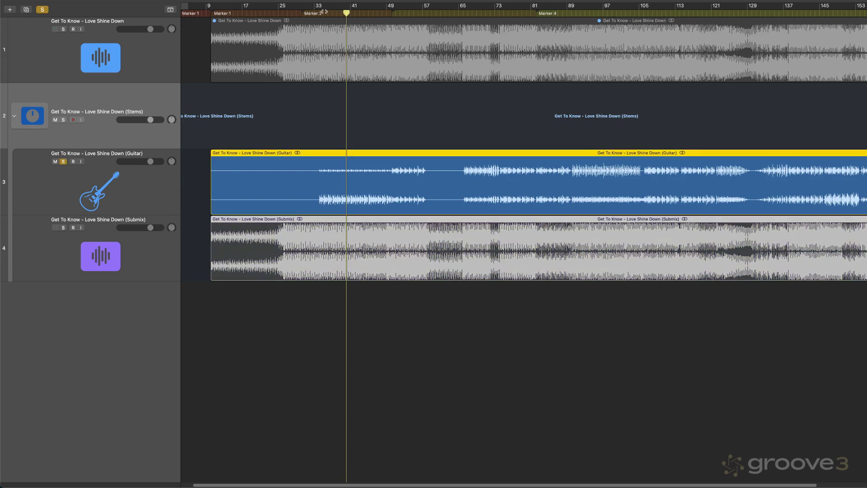
pyautogui.press('space')
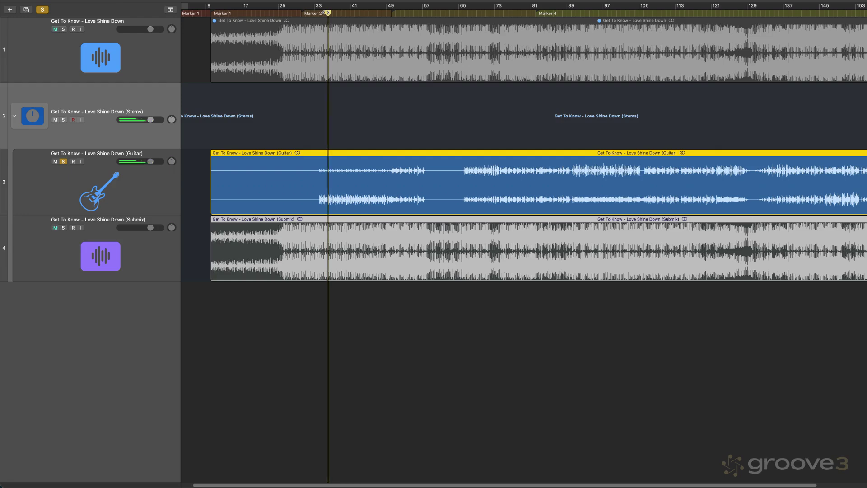
pyautogui.click(482, 15)
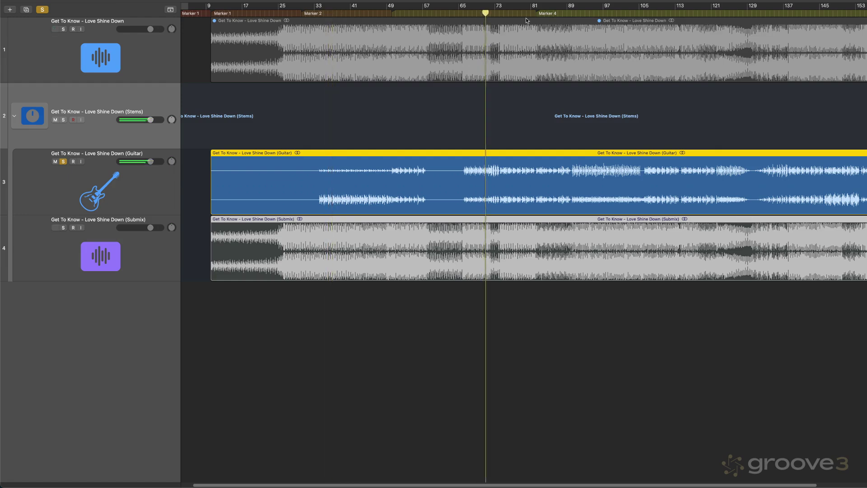
pyautogui.click(586, 15)
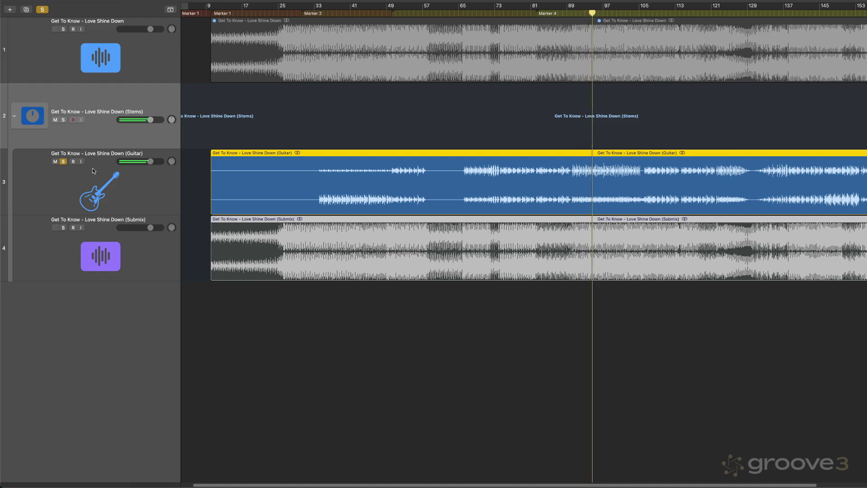
pyautogui.press('s')
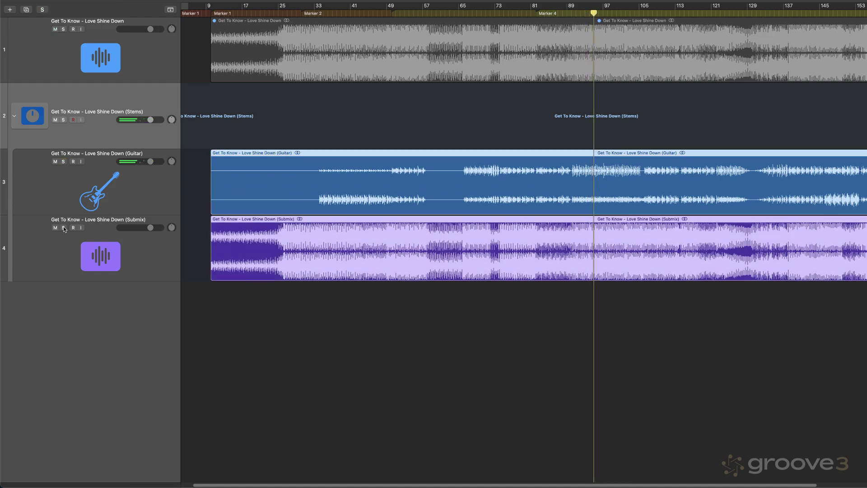
pyautogui.click(63, 228)
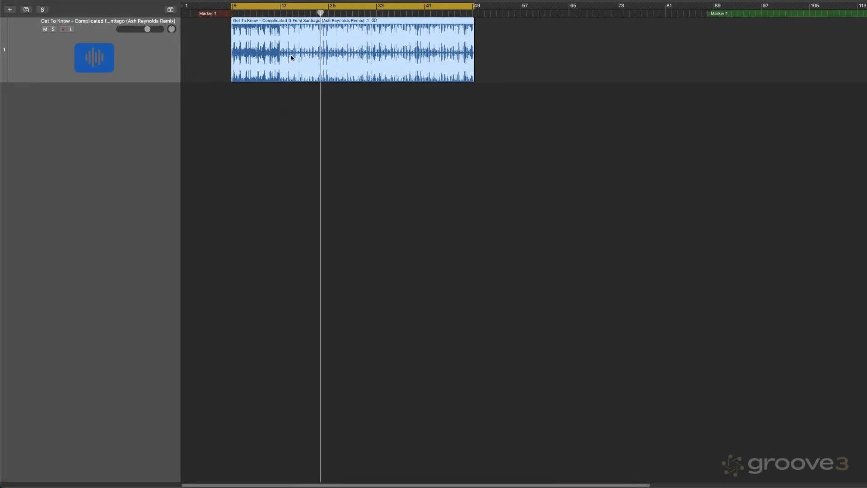
# Play the Complicated remix from bar 9, jumping to around bars 21 and 47
pyautogui.press('space')
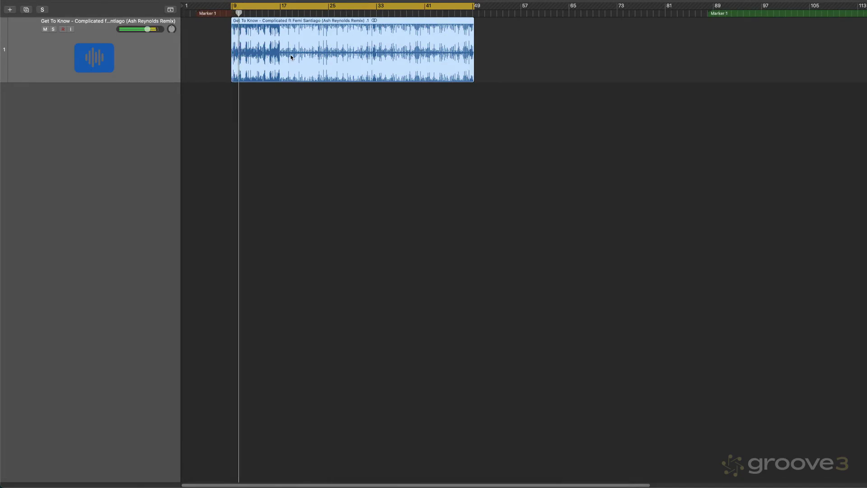
pyautogui.click(307, 14)
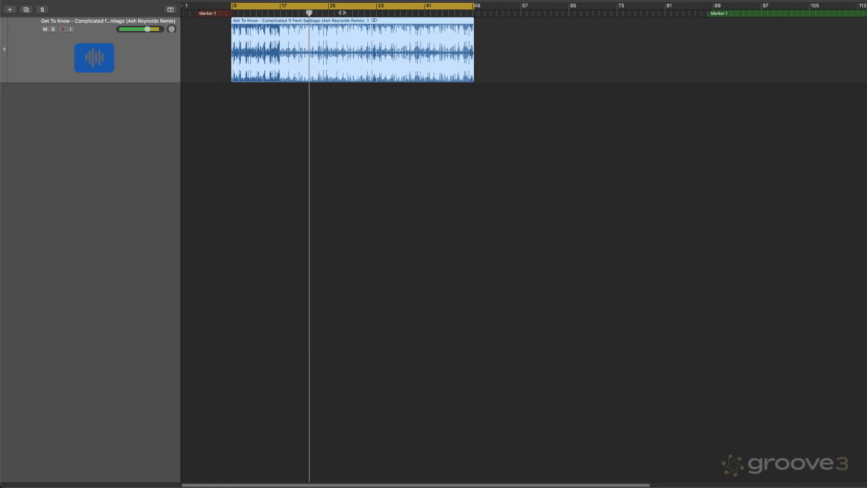
pyautogui.click(465, 13)
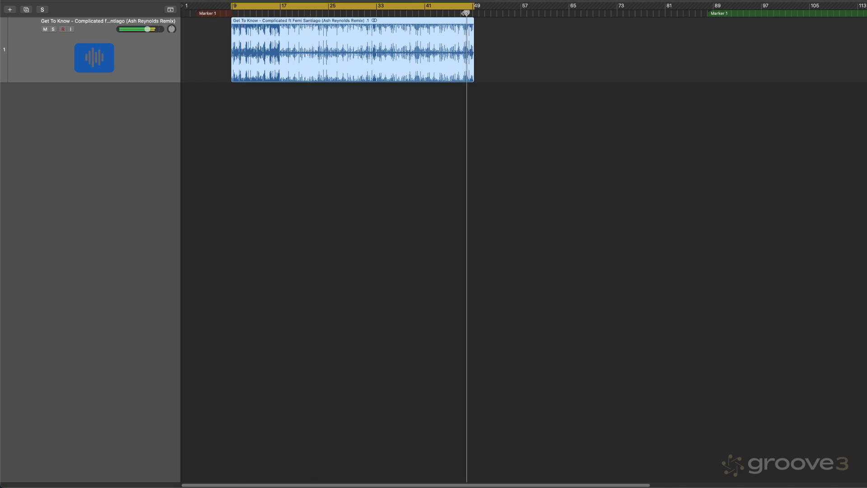
# Run Stem Splitter on the region extracting only Bass, with Guitar and Submix off
pyautogui.rightClick(348, 69)
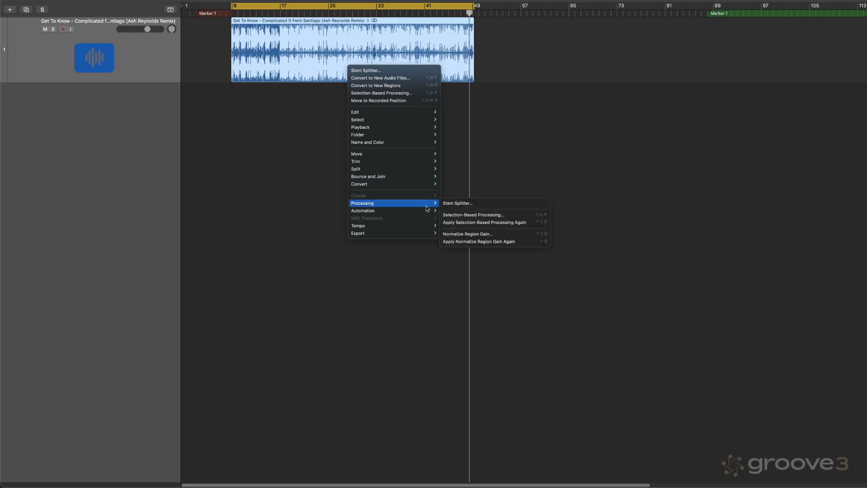
pyautogui.click(458, 204)
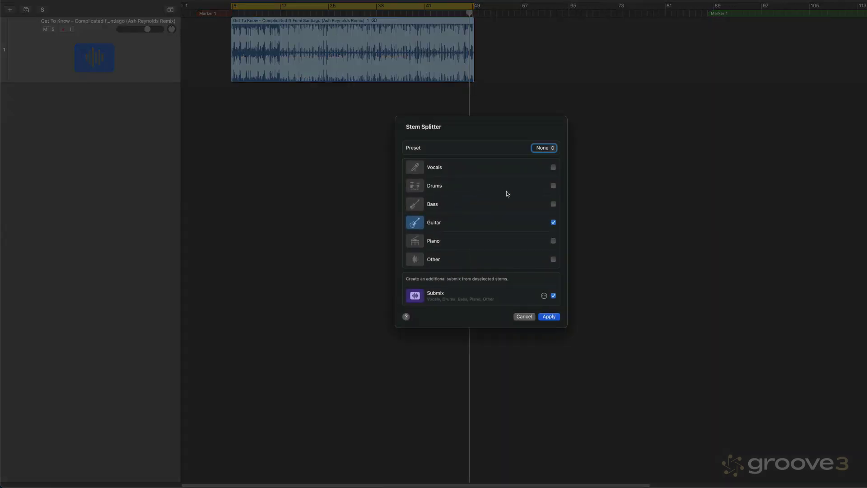
pyautogui.click(553, 205)
pyautogui.click(553, 222)
pyautogui.click(553, 295)
pyautogui.click(549, 317)
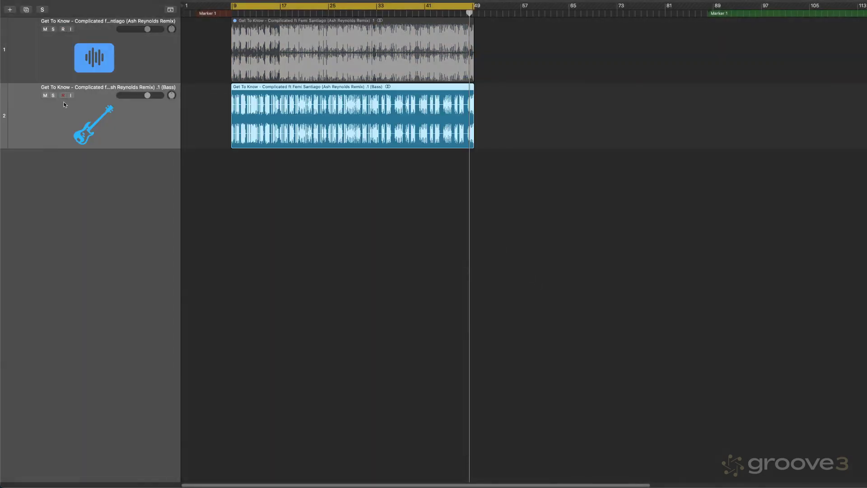
# Solo the Bass track and play it from bar 9, jumping to bars 22, 48 and 33
pyautogui.click(53, 95)
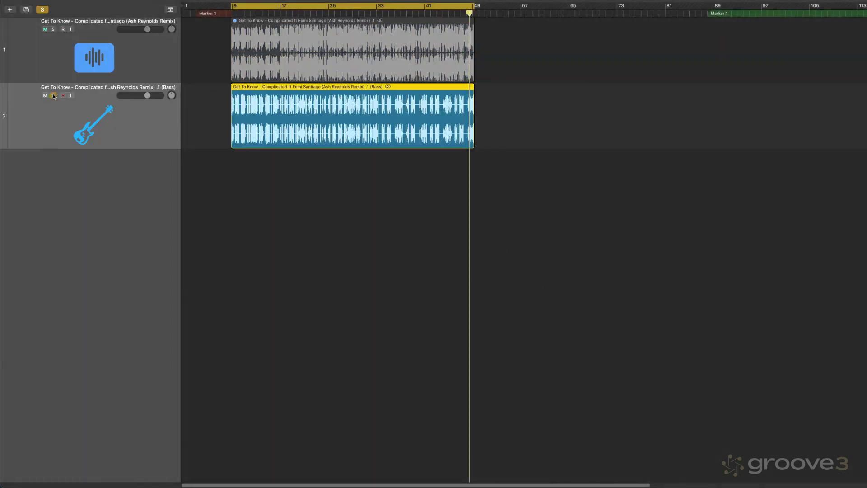
pyautogui.click(239, 14)
pyautogui.press('space')
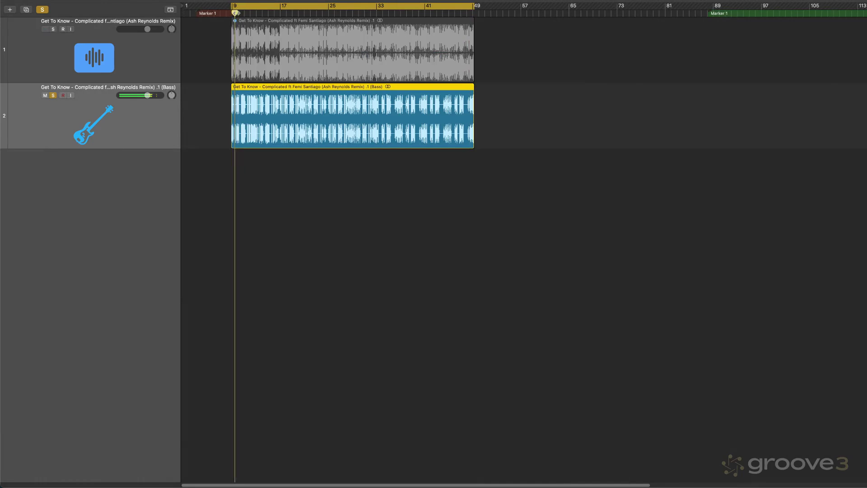
pyautogui.click(301, 14)
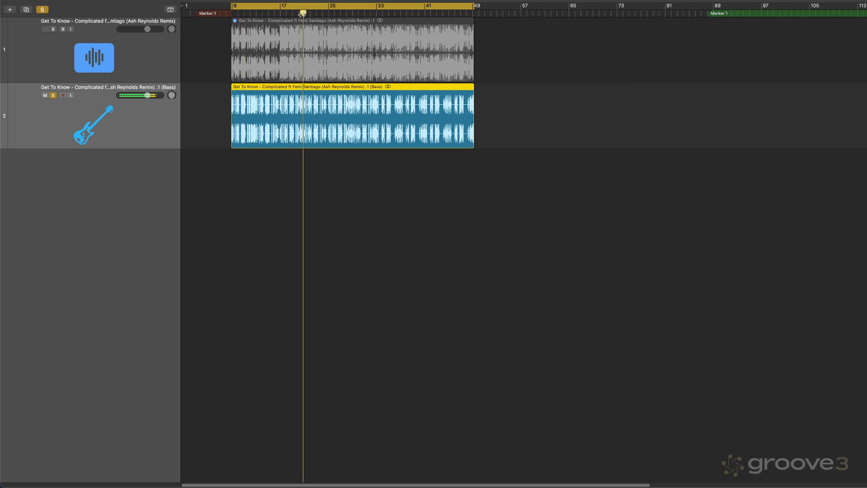
pyautogui.click(469, 13)
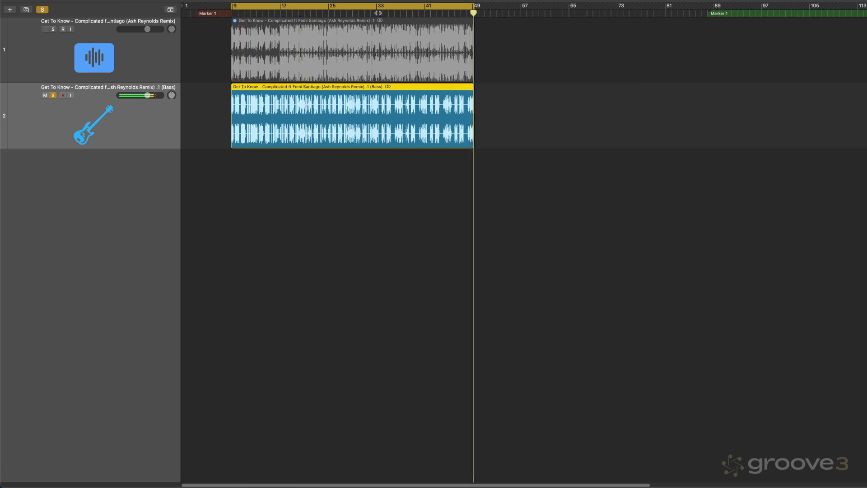
pyautogui.click(377, 13)
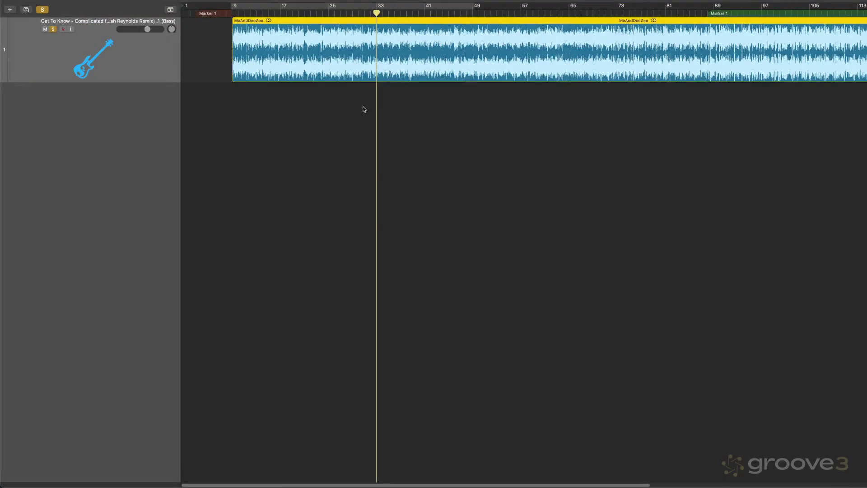
# Play the MeAndDeeZee song, then run Stem Splitter on its region with the Separate All Stems preset
pyautogui.press('space')
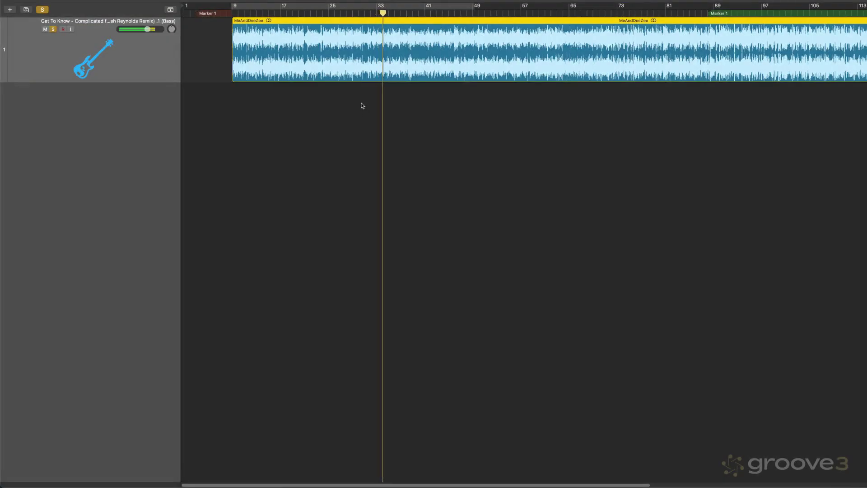
pyautogui.rightClick(344, 54)
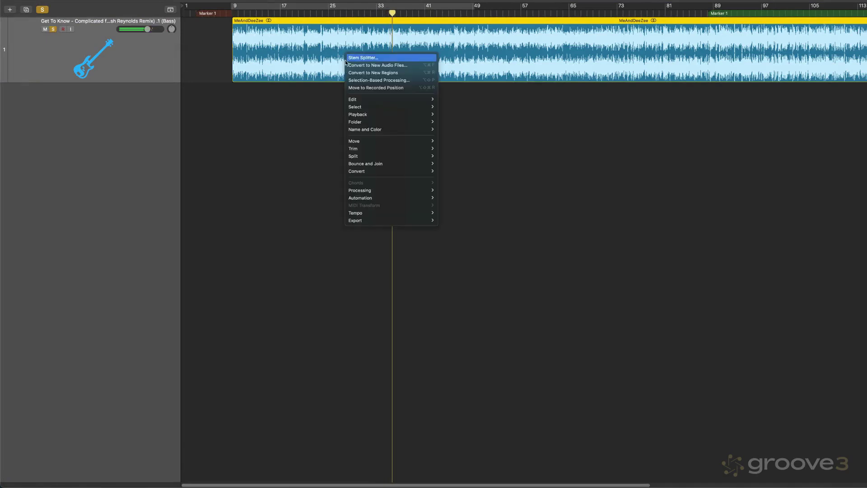
pyautogui.moveTo(353, 103)
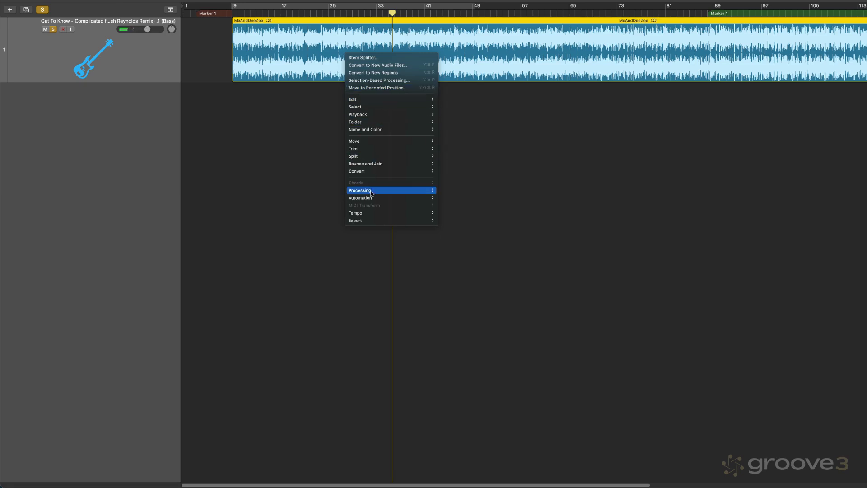
pyautogui.moveTo(373, 190)
pyautogui.click(470, 192)
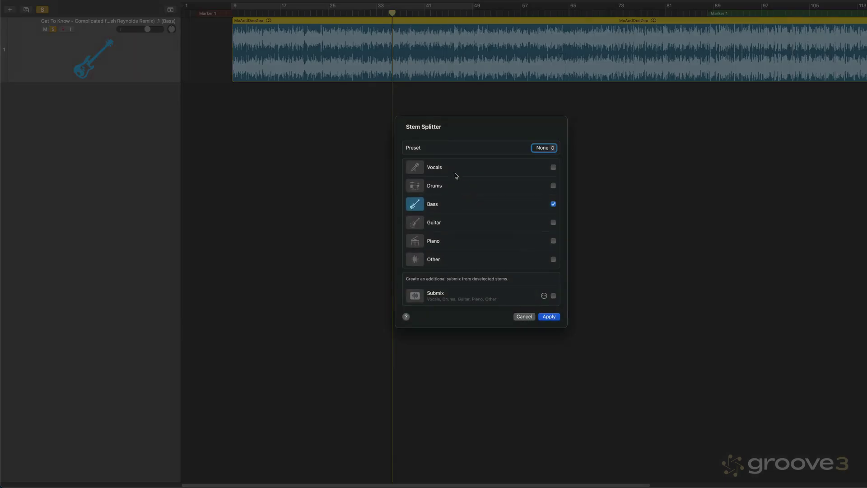
pyautogui.click(542, 148)
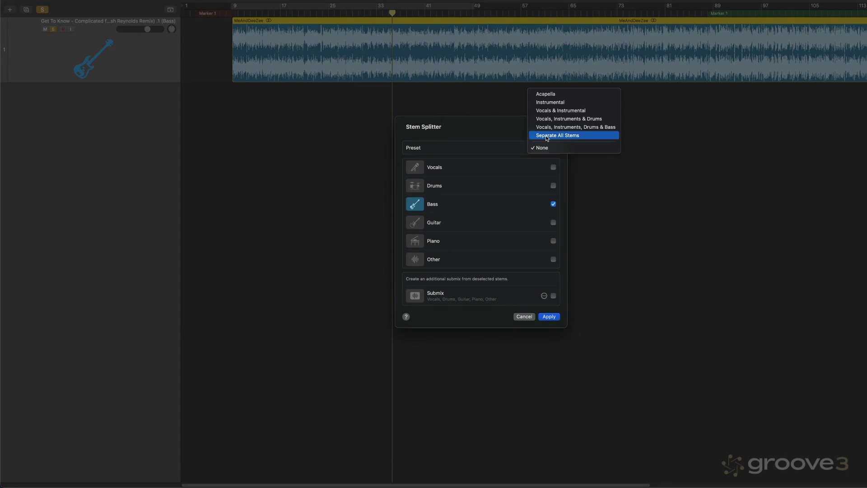
pyautogui.click(544, 135)
pyautogui.click(549, 316)
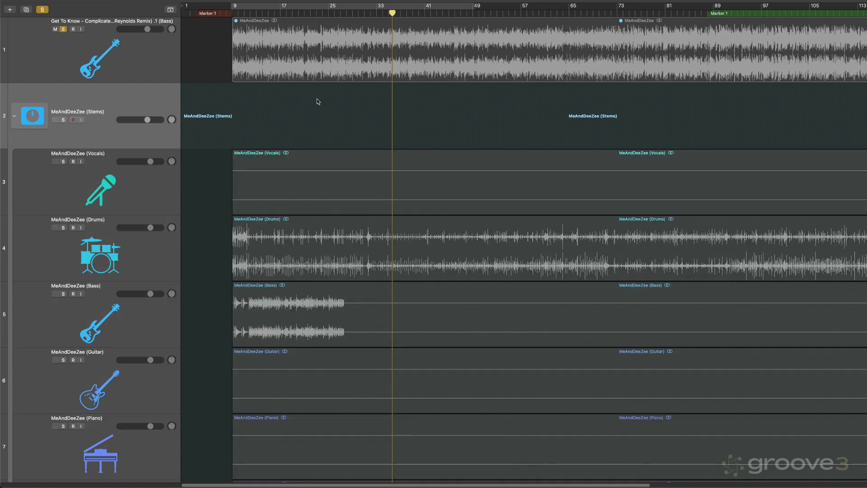
# Zoom out vertically and horizontally so all six stem tracks and the whole song are visible
pyautogui.press('super+Up')
pyautogui.press('super+Left')
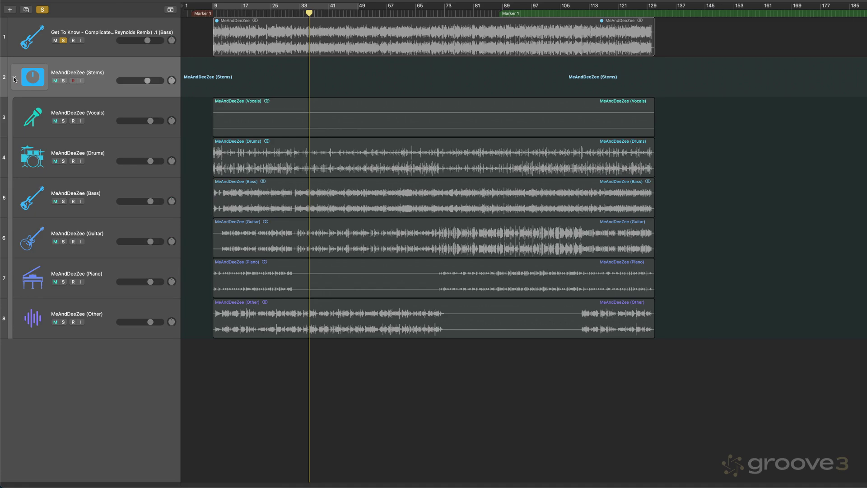
# Play and solo each stem in turn: Other, Guitar, Piano, Bass, then Drums near bar 86
pyautogui.keyDown('alt'); pyautogui.click(64, 322); pyautogui.keyUp('alt')
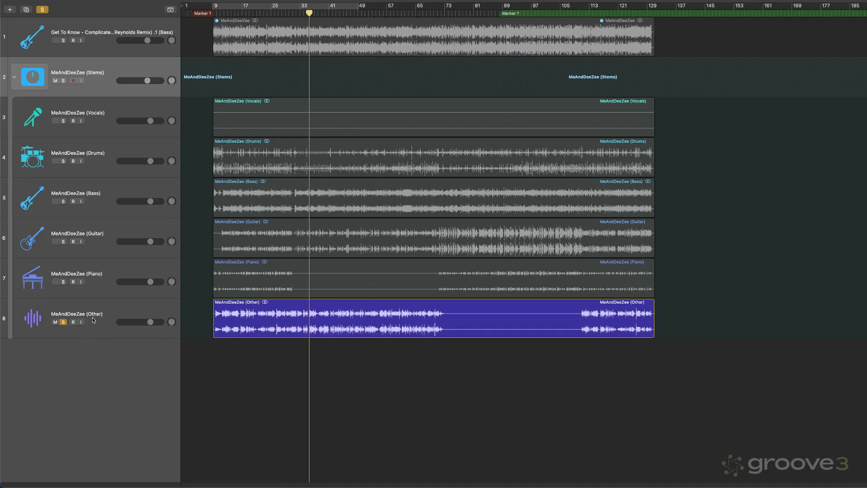
pyautogui.press('space')
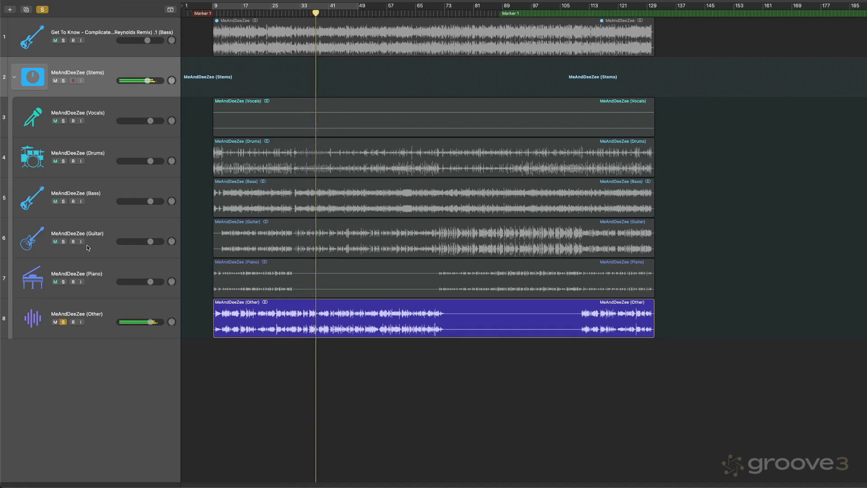
pyautogui.click(64, 242)
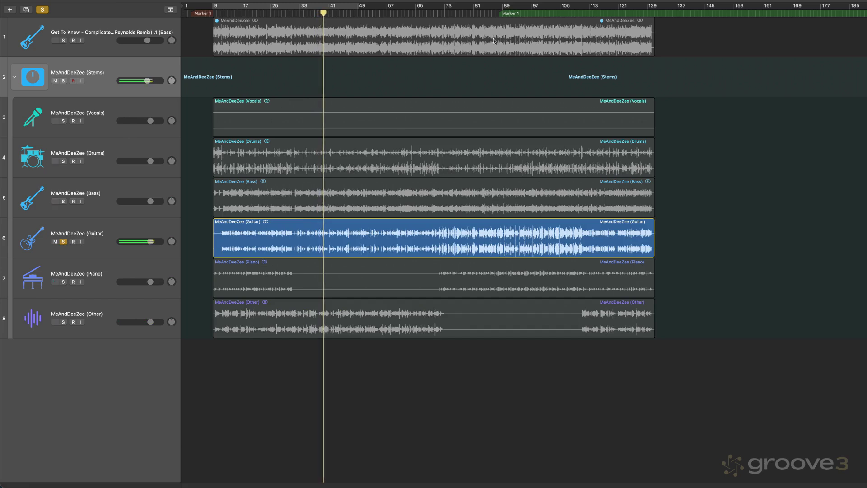
pyautogui.click(484, 14)
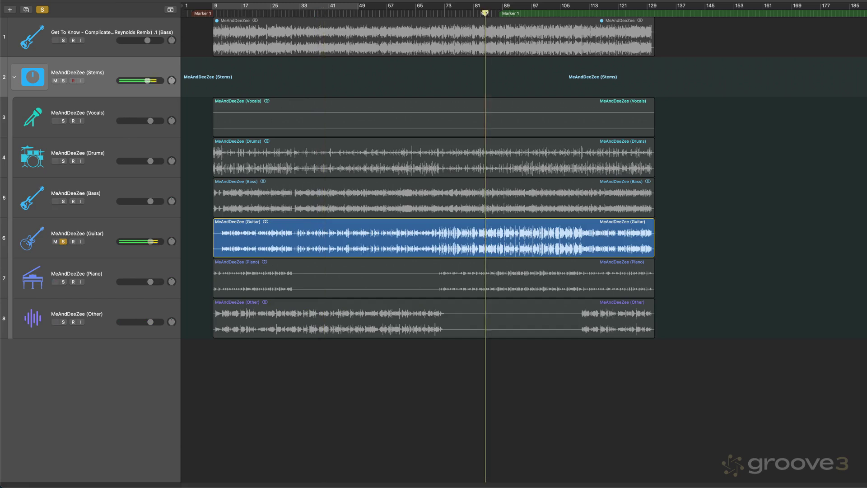
pyautogui.click(63, 281)
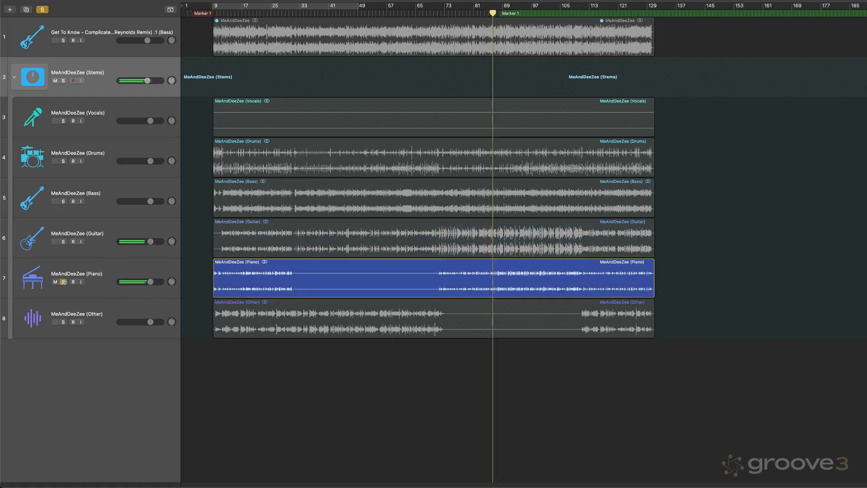
pyautogui.click(62, 201)
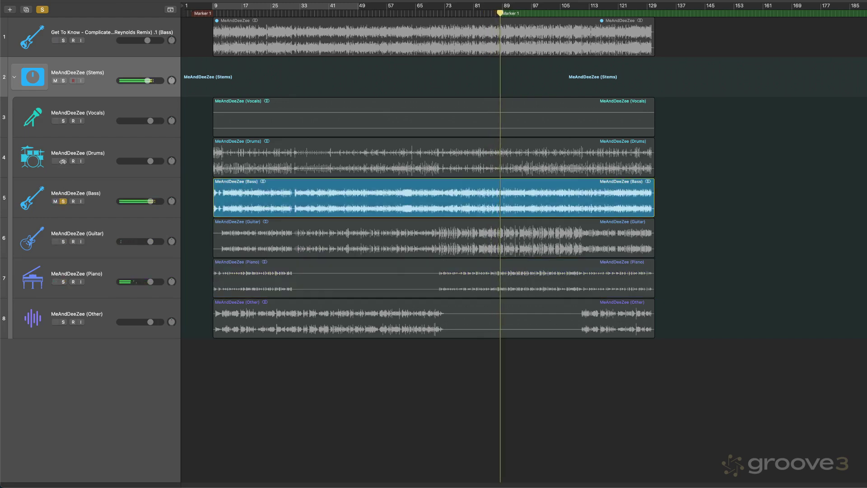
pyautogui.click(63, 161)
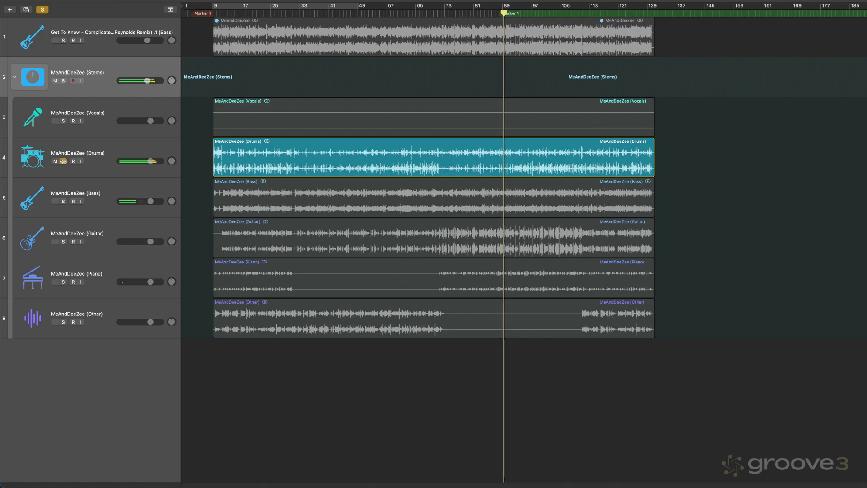